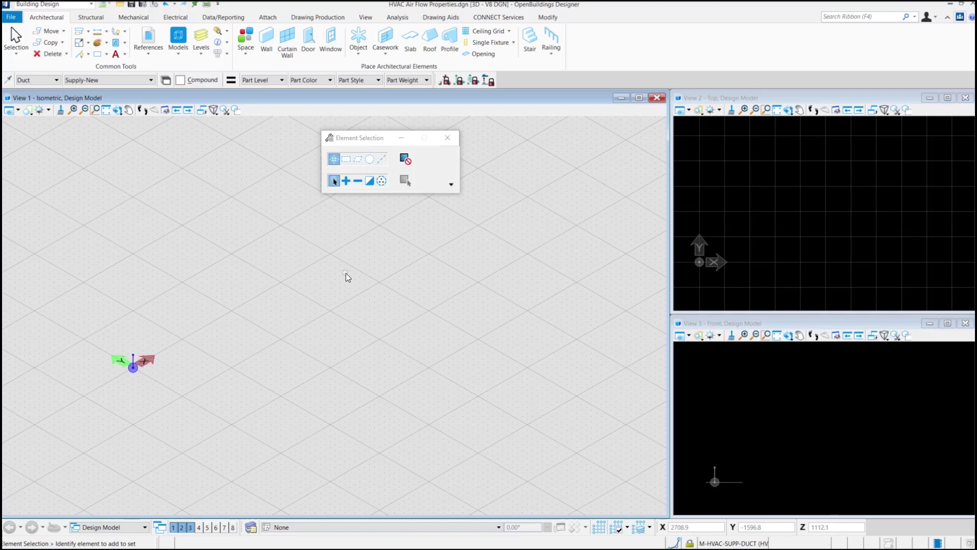
Start placing a rectangular duct from the Mechanical tab using the Chimney-New part.
click(135, 18)
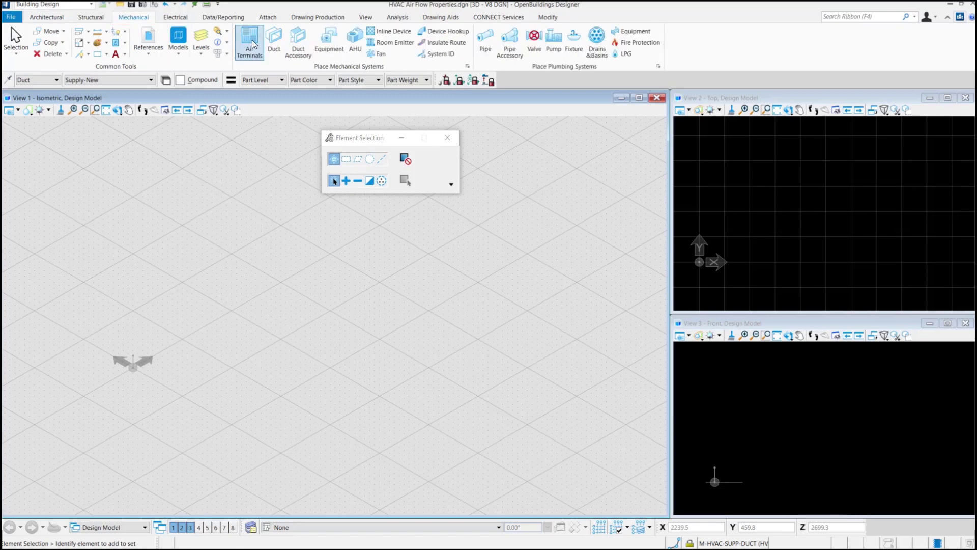
click(267, 40)
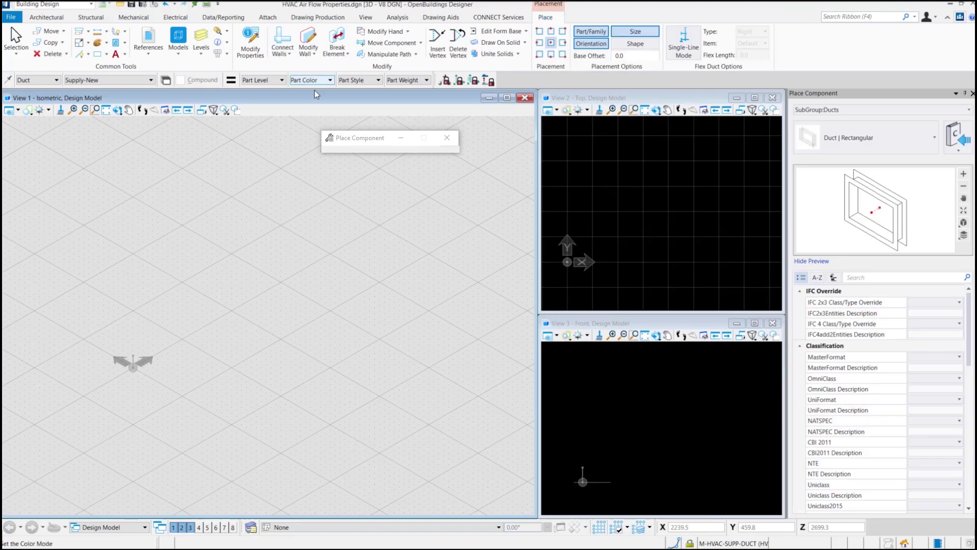
scroll(927, 432, down, 10)
scroll(926, 432, down, 2)
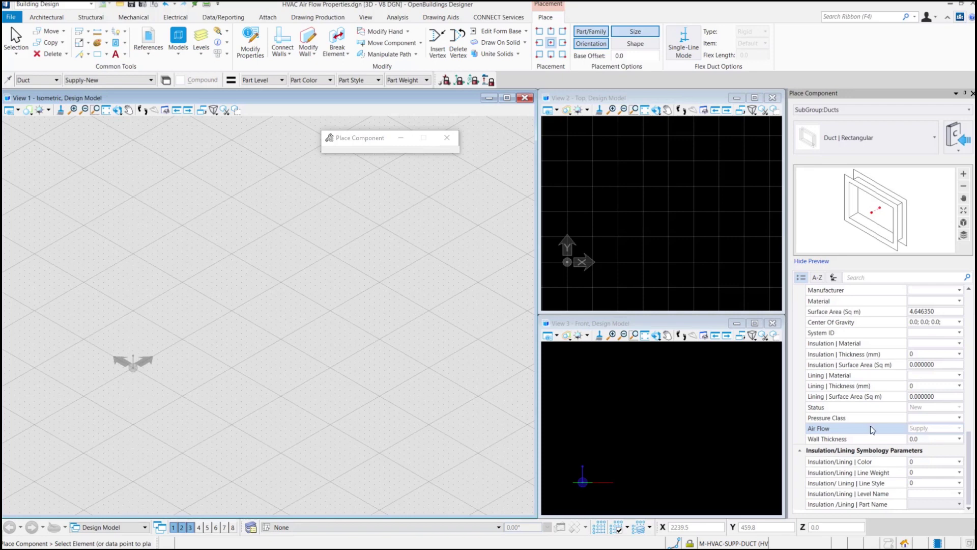
click(153, 80)
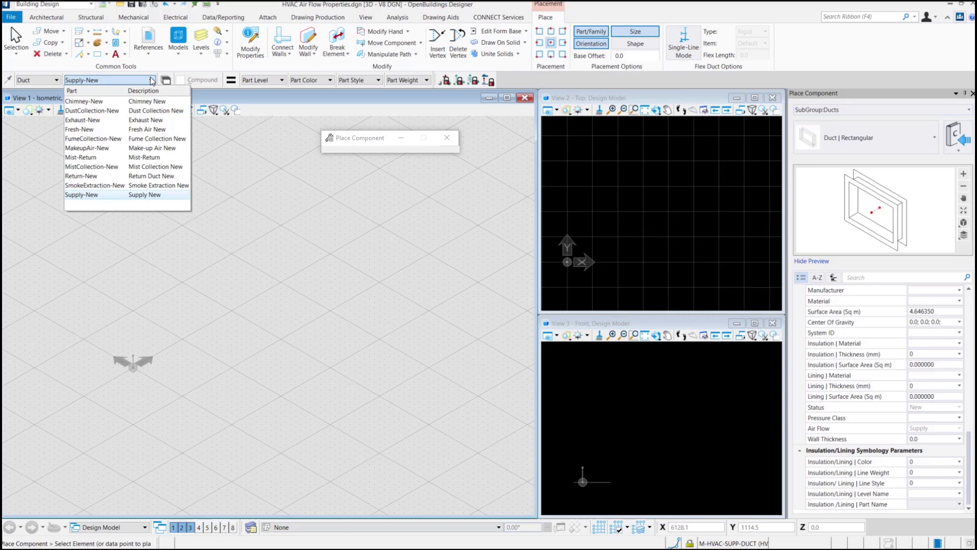
click(119, 102)
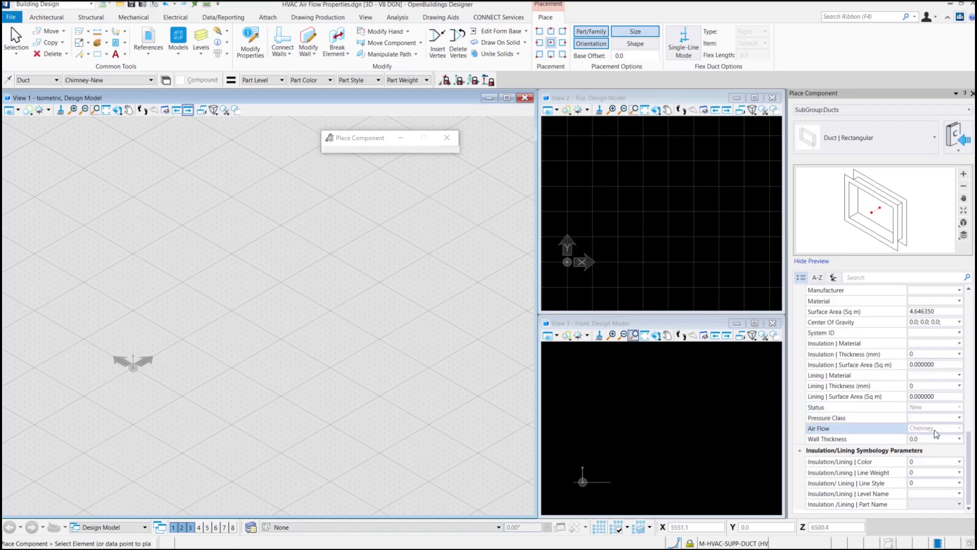
Switch the duct part to Mist-Return and bring up the Family/Part Editor.
click(934, 408)
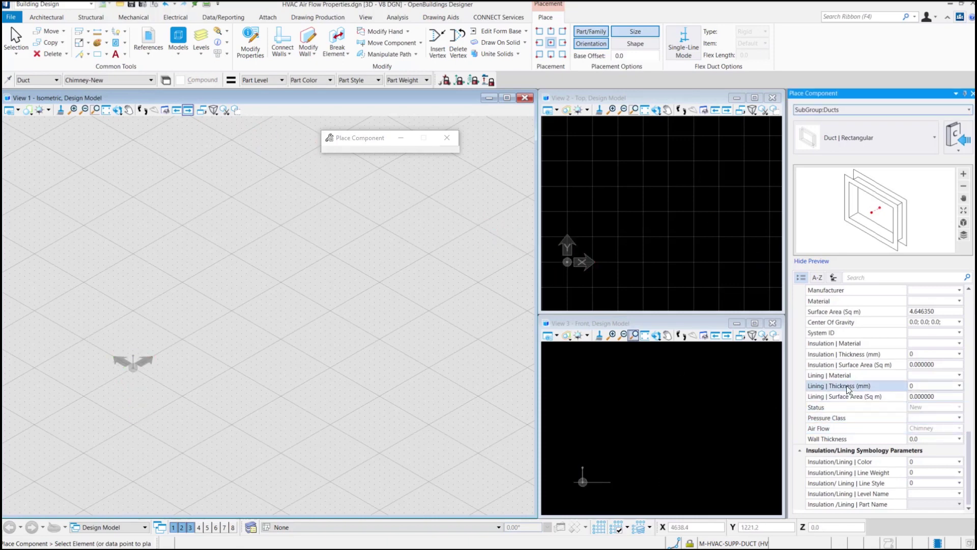
click(136, 80)
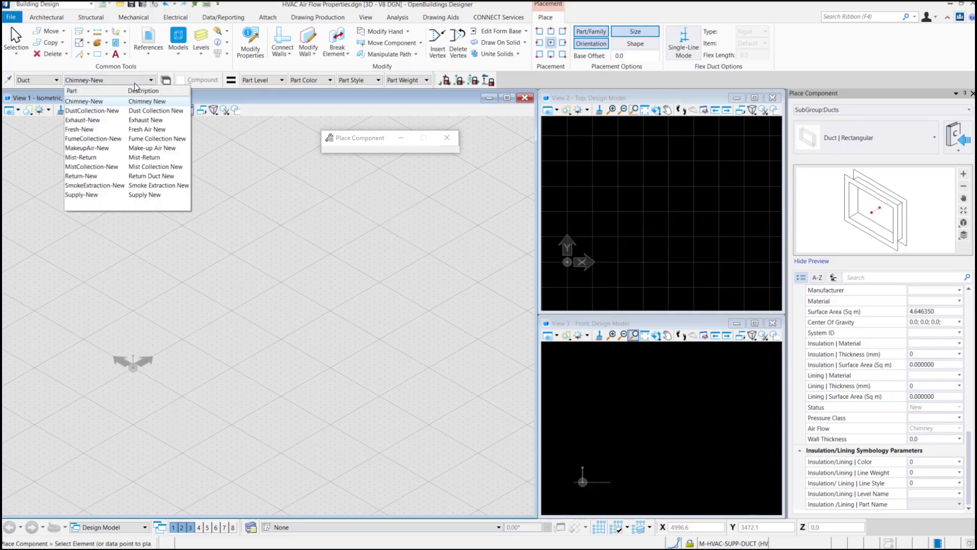
click(124, 159)
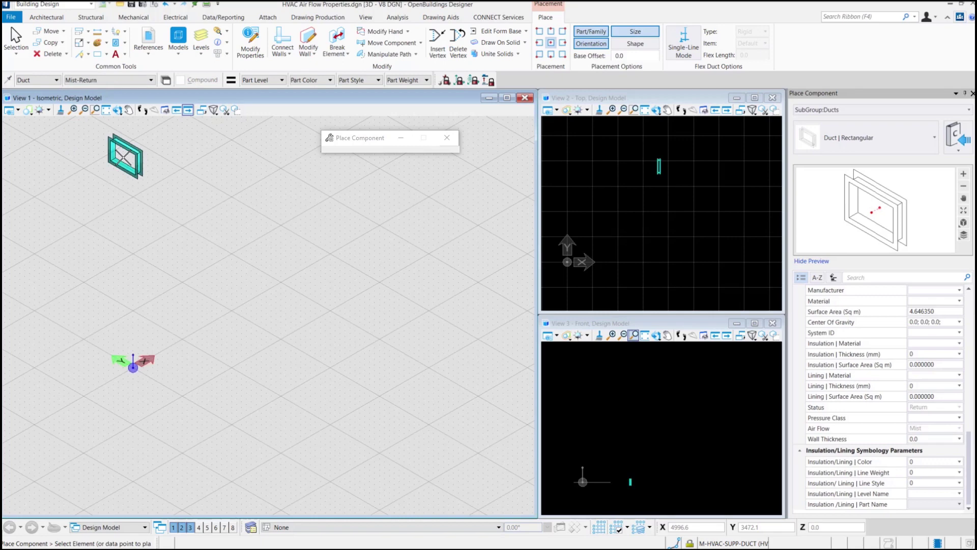
click(166, 79)
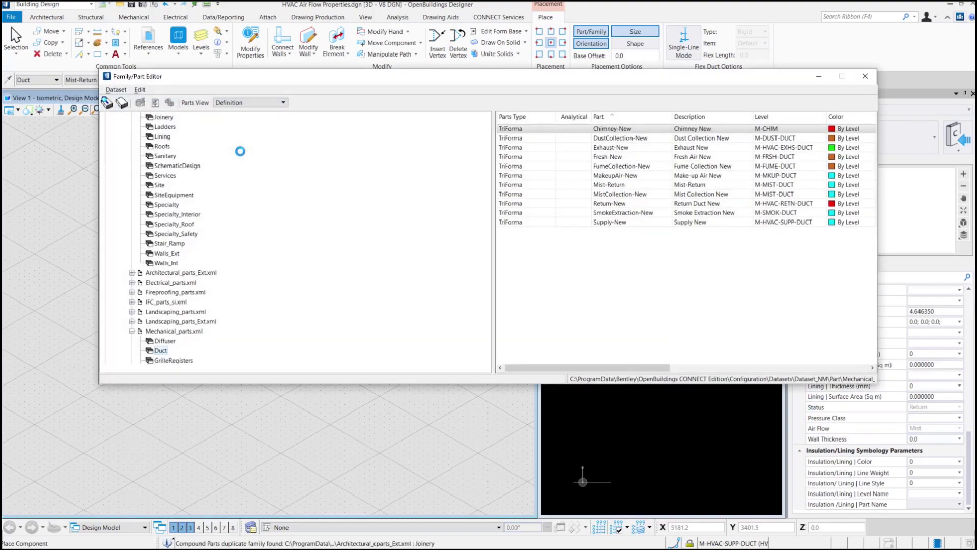
Create a new duct part named Chimney-Return with description Chimney-Return.
right_click(540, 285)
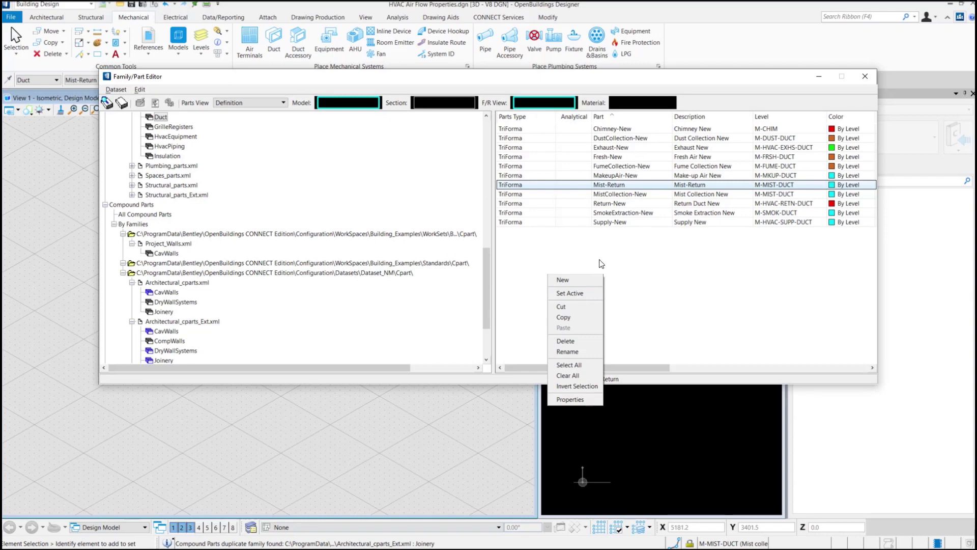
click(582, 279)
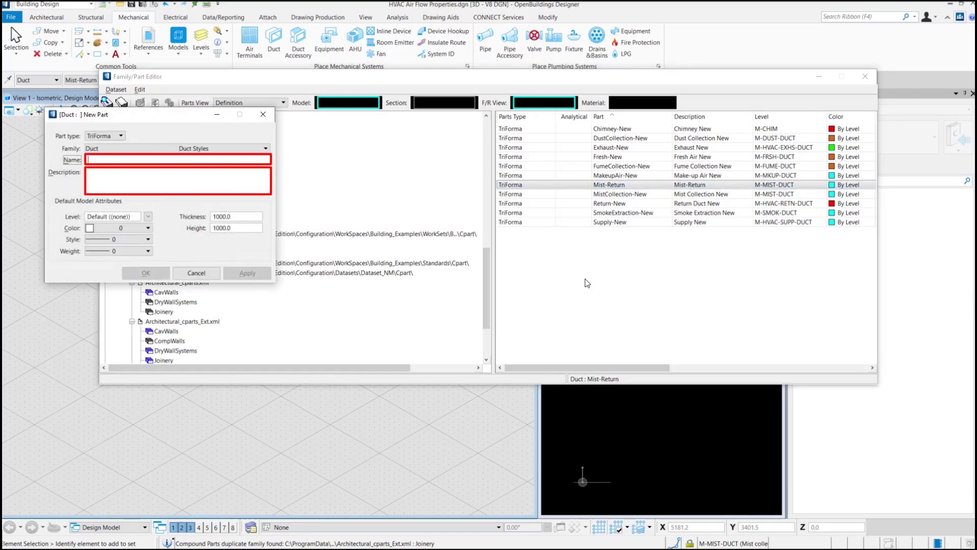
text(Chimney-)
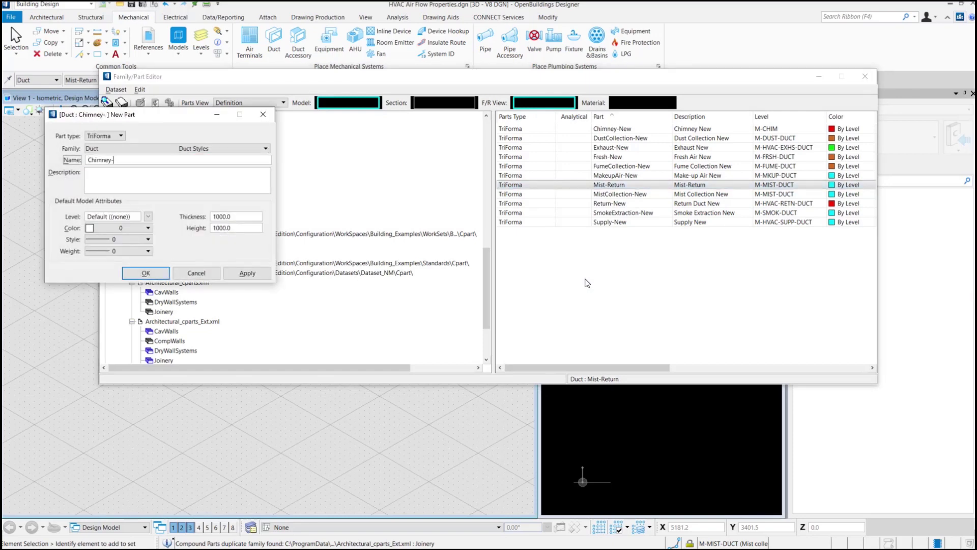
text(Return)
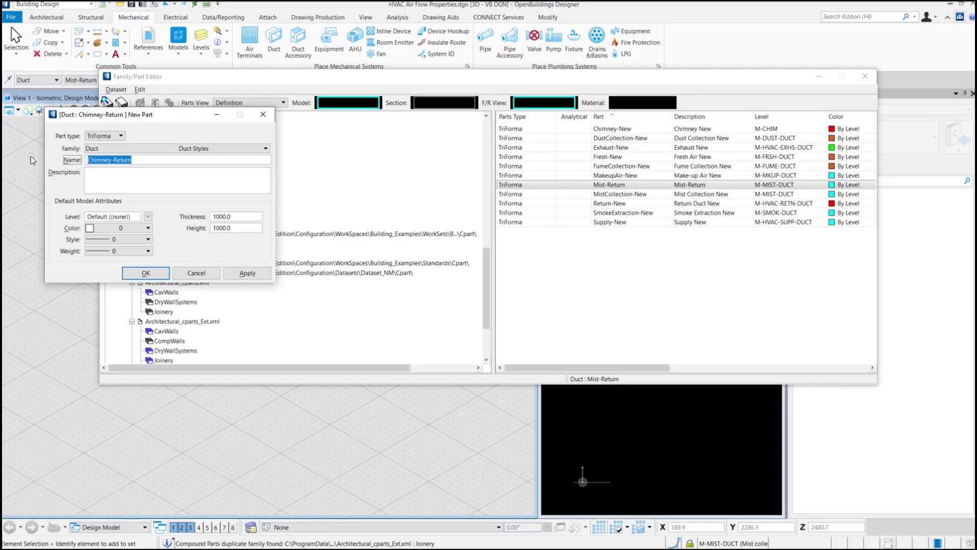
click(102, 173)
text(Chimney-Return)
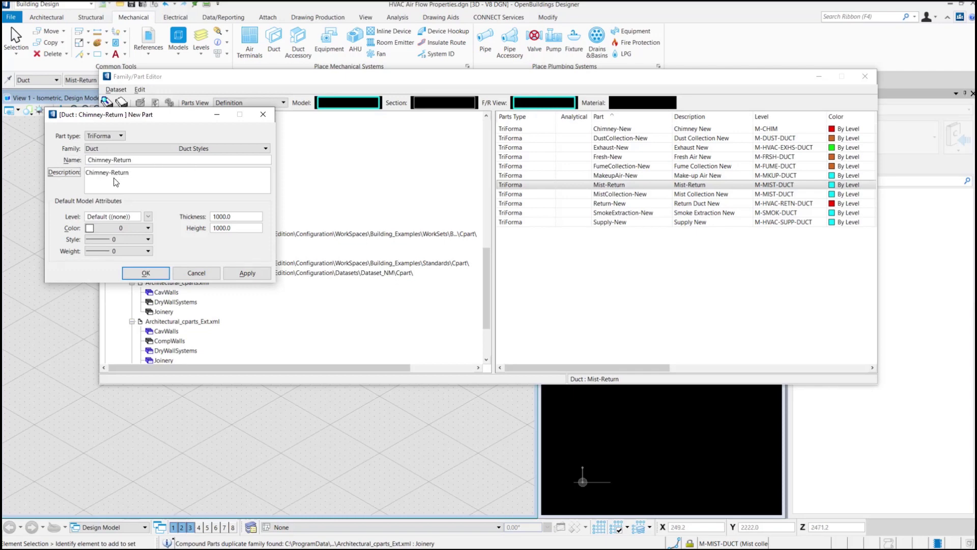
Give the part level M-DUST-DUCT-EXIST, colour ByLevel, line style (0) ByLevel and weight (2) ByLevel.
click(149, 216)
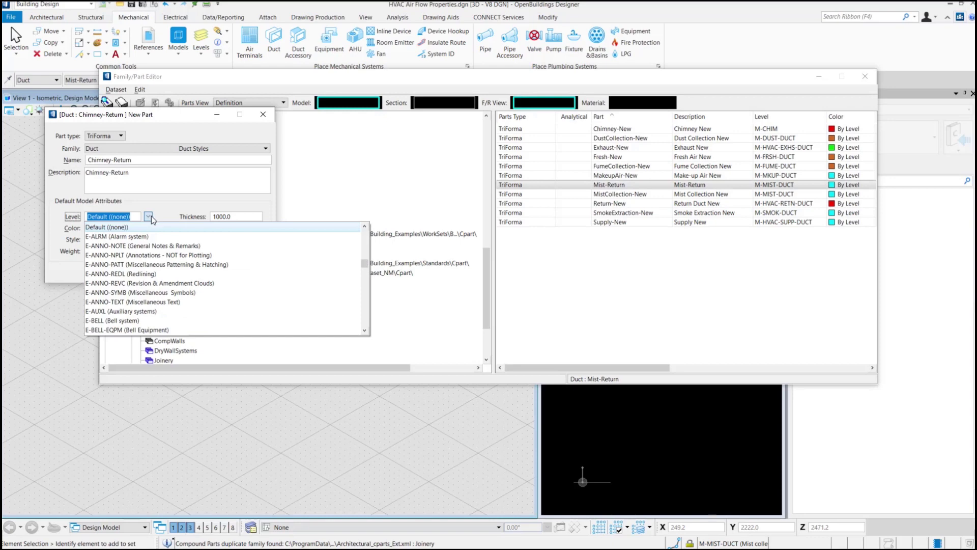
text(m-duct)
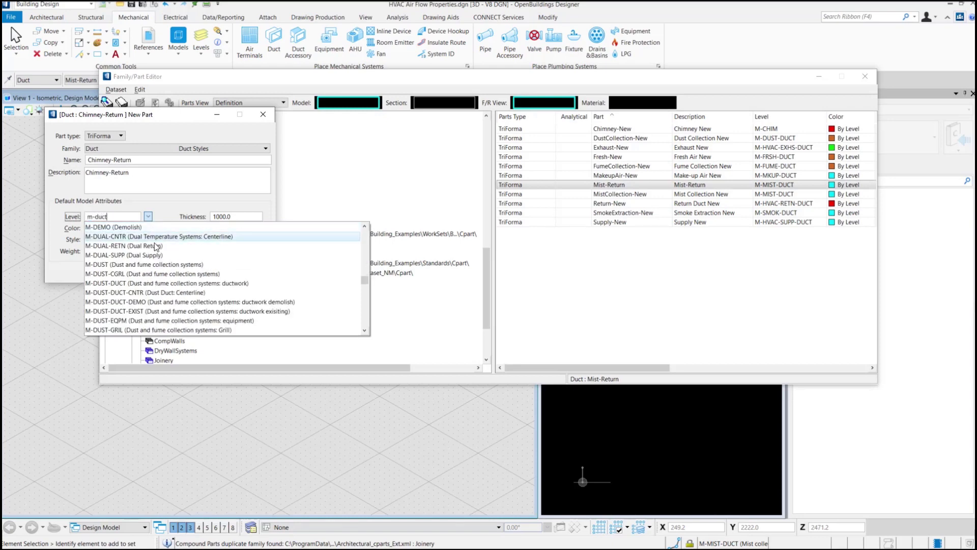
scroll(151, 265, down, 2)
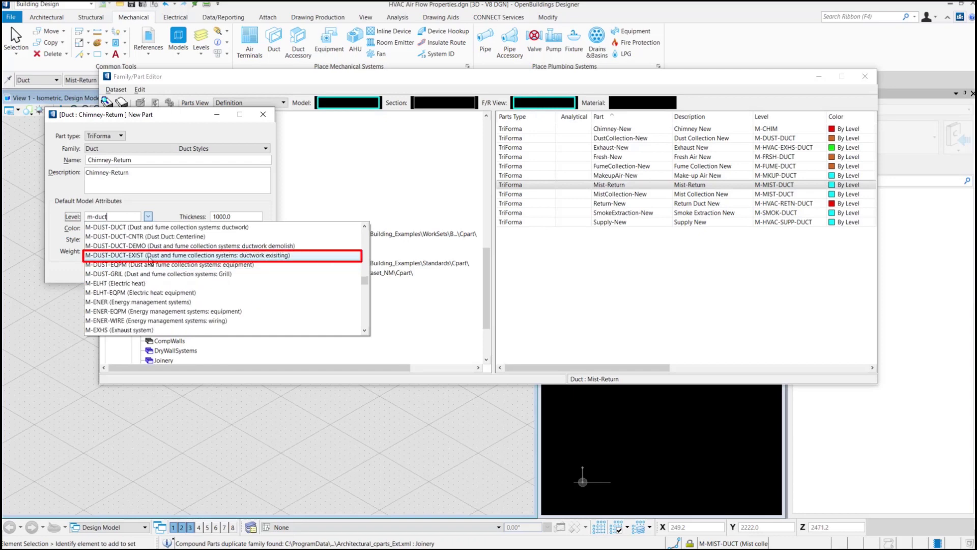
click(151, 257)
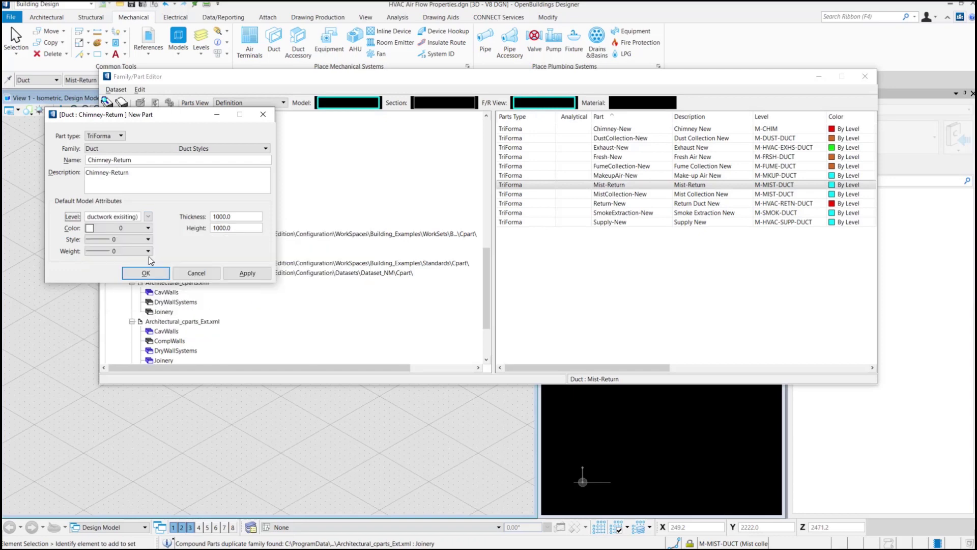
click(148, 228)
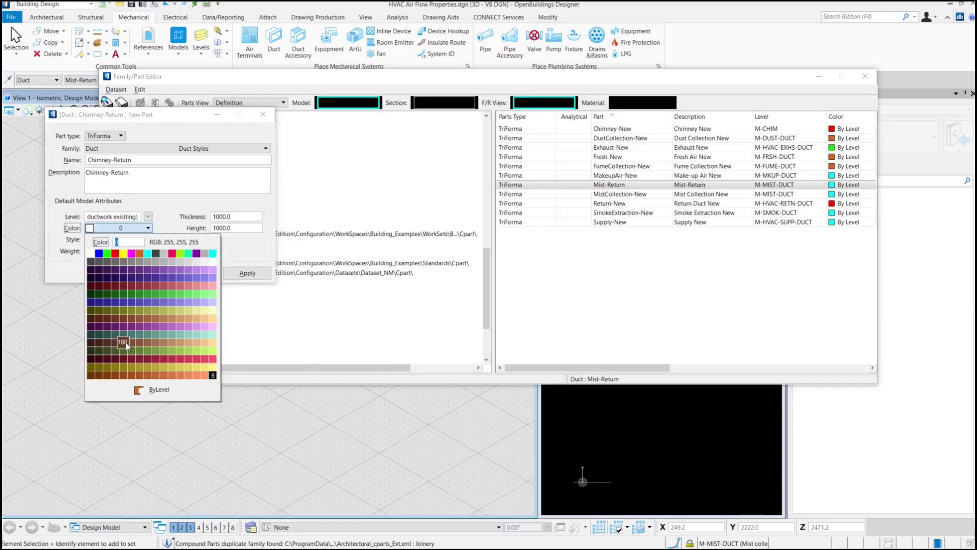
click(134, 391)
click(147, 239)
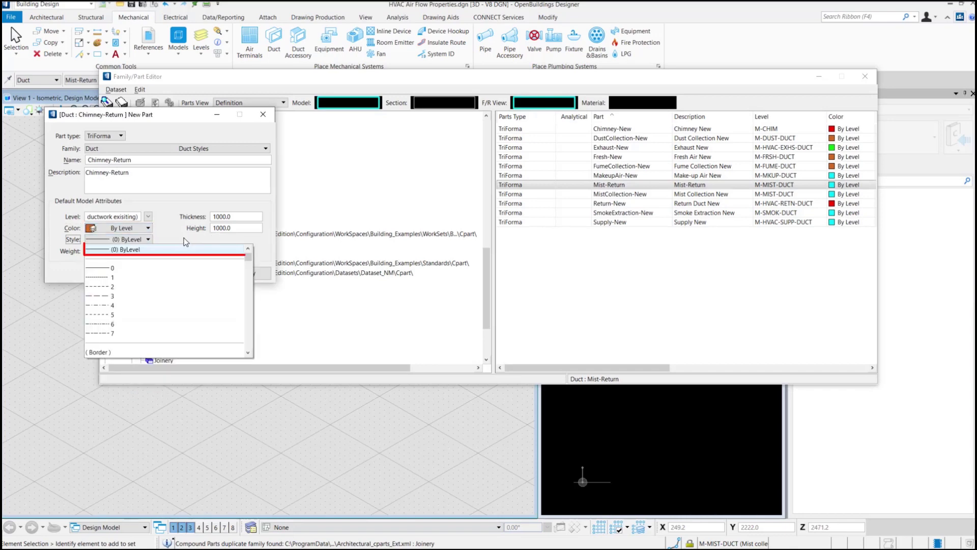
click(153, 249)
click(148, 250)
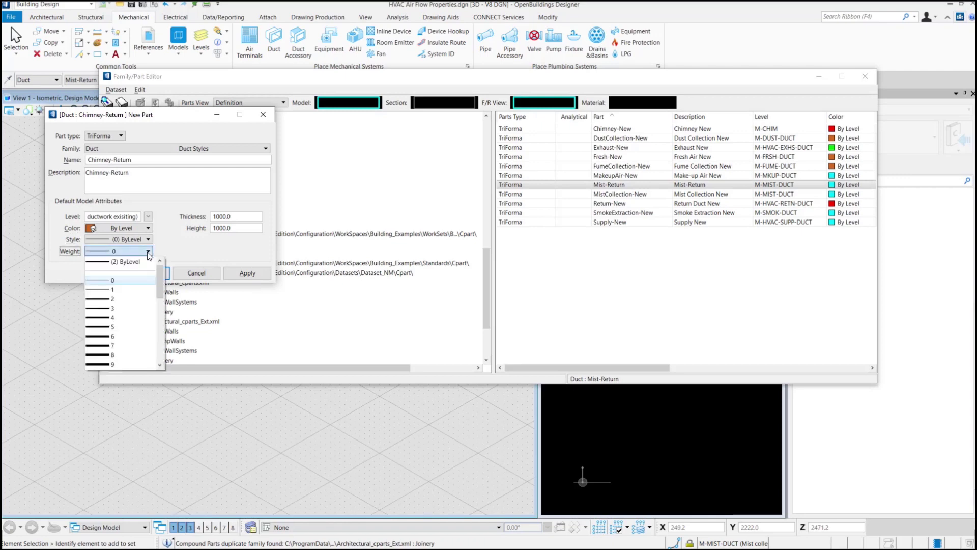
click(145, 261)
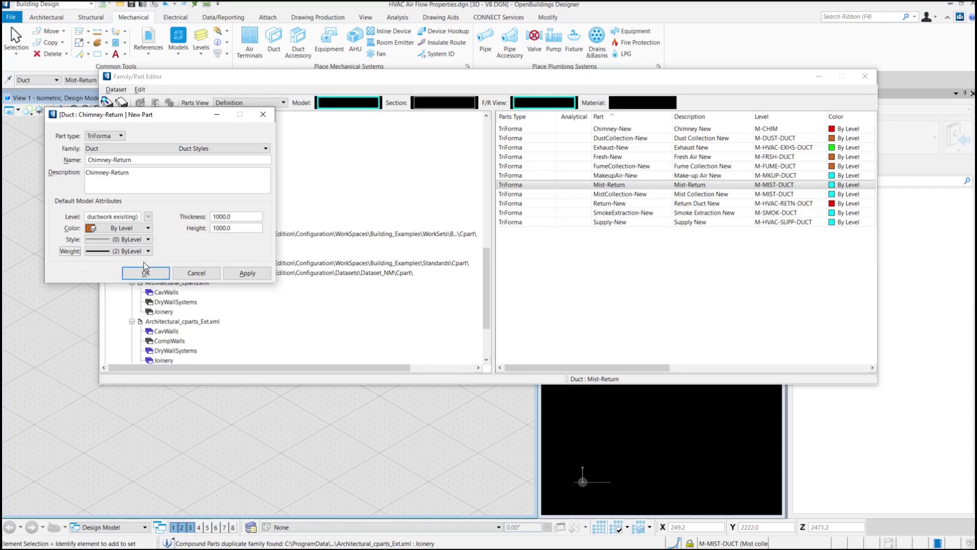
Set the part's thickness and height to 300 and add Chimney-Return to the parts list.
double_click(213, 216)
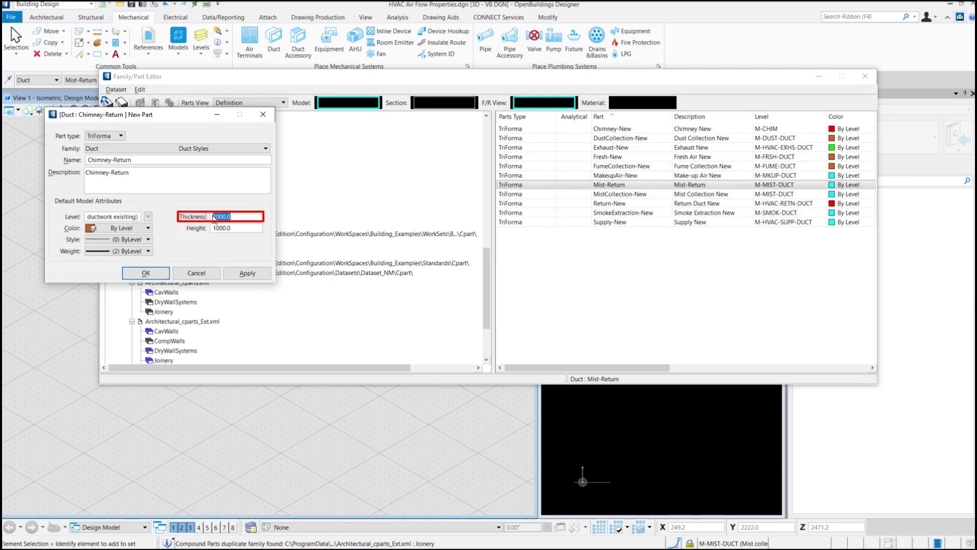
text(100)
key(Tab)
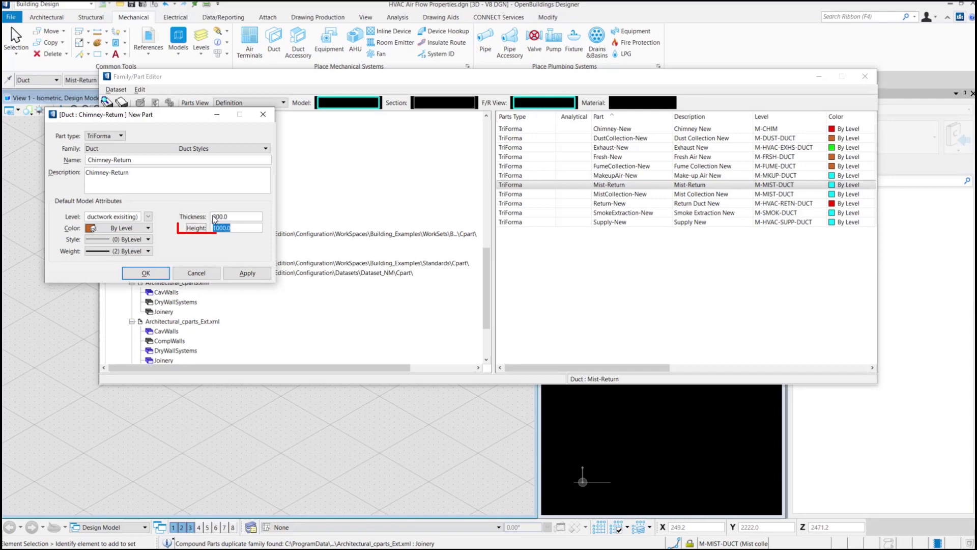
text(300)
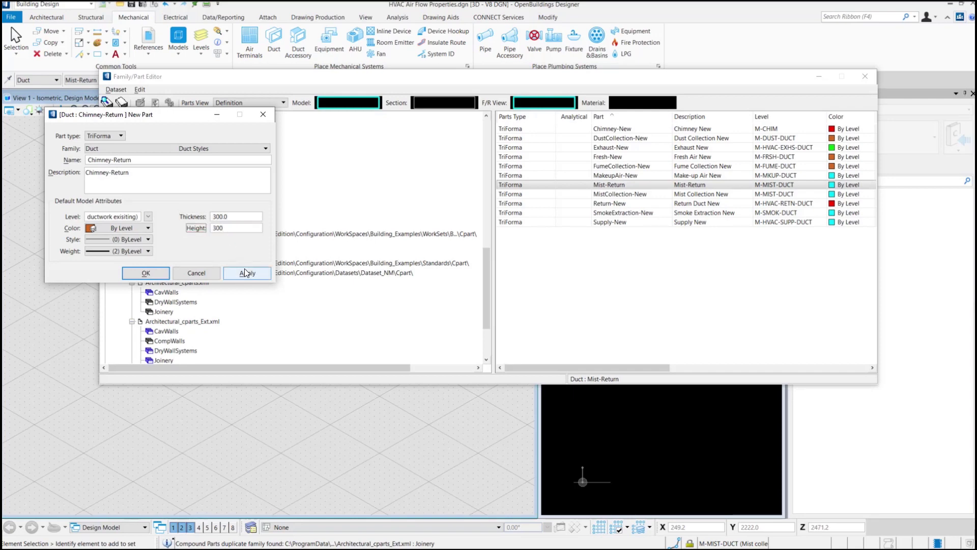
click(244, 267)
Close the New Part dialog, check the Chimney-Return entry, and commit the dataset changes.
click(203, 273)
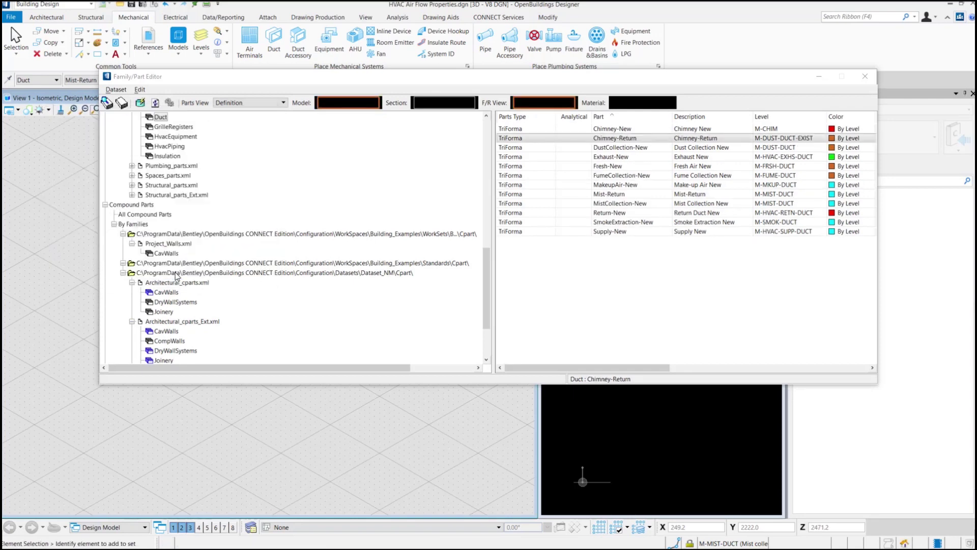
click(645, 139)
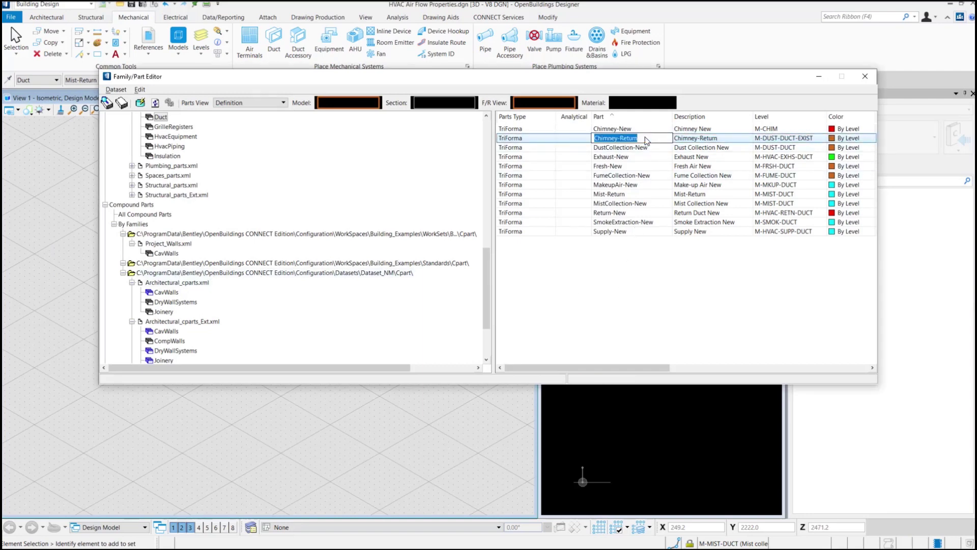
click(667, 289)
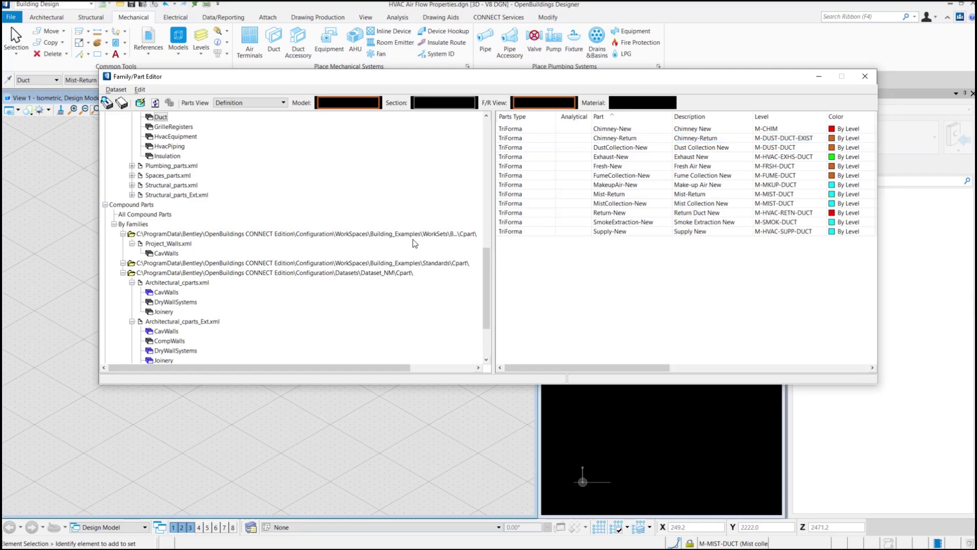
click(138, 105)
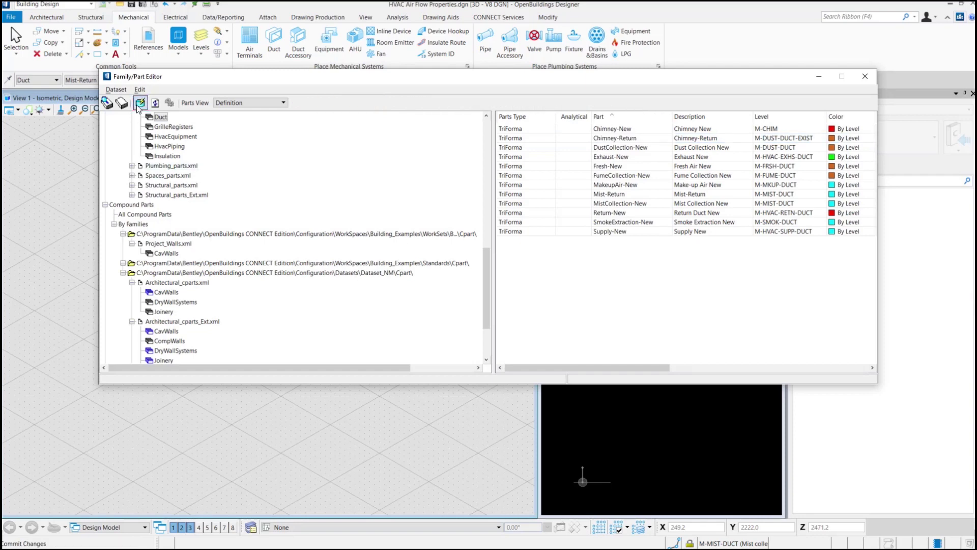
Start a Chimney-Return duct (Status Return, Air Flow Chimney) at the model origin in View 1.
click(864, 77)
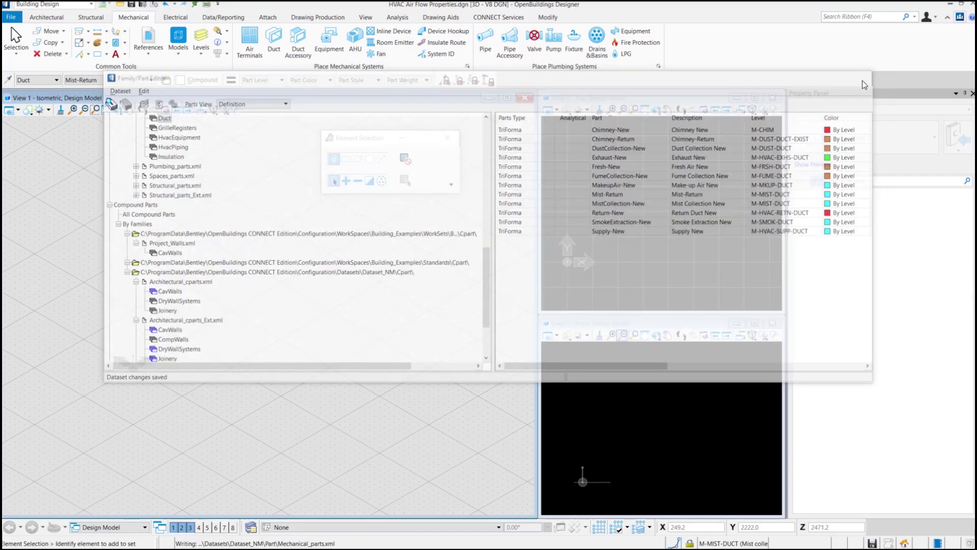
click(275, 49)
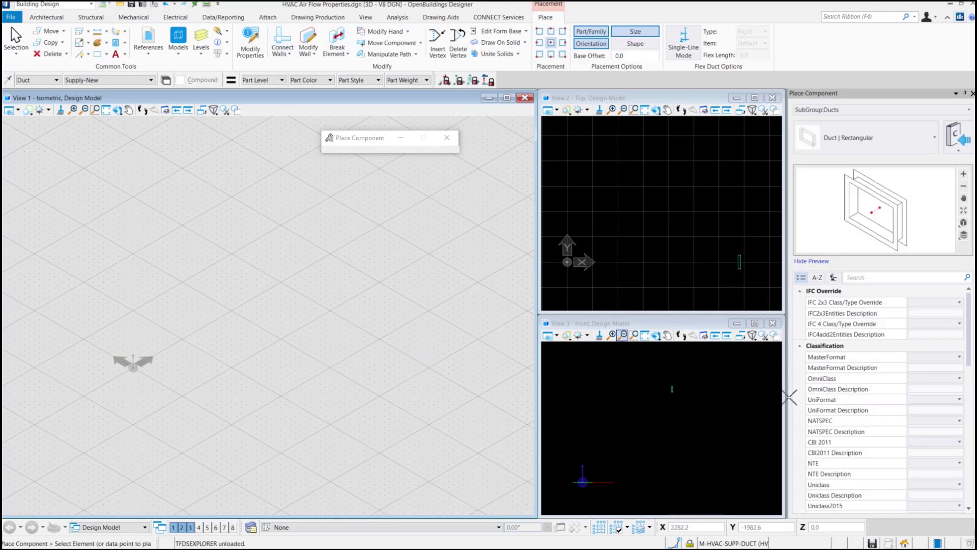
scroll(948, 383, down, 3)
scroll(948, 383, down, 5)
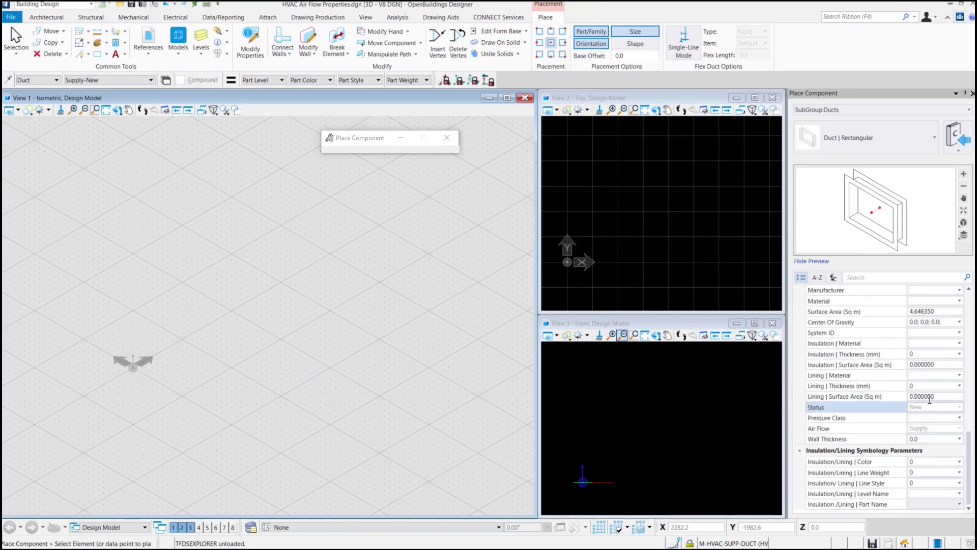
click(127, 80)
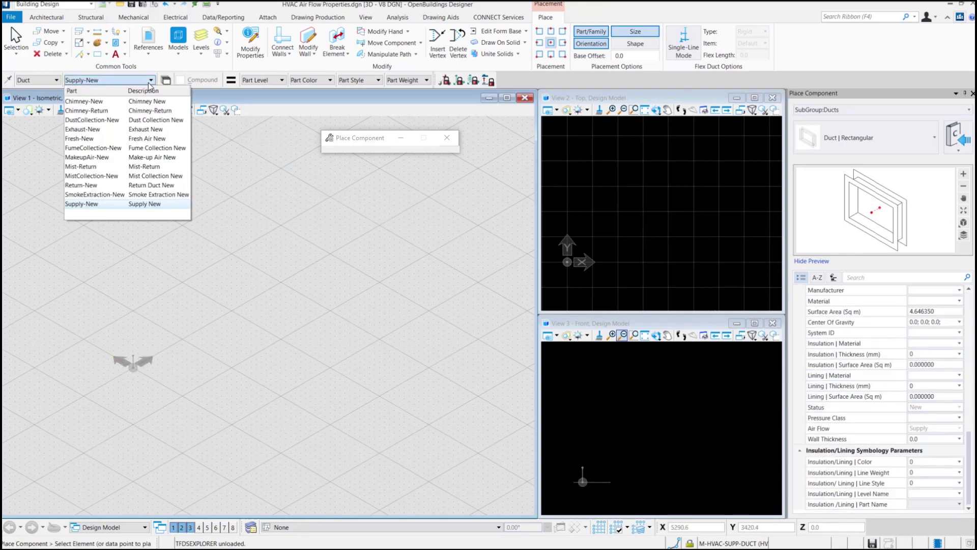
click(141, 111)
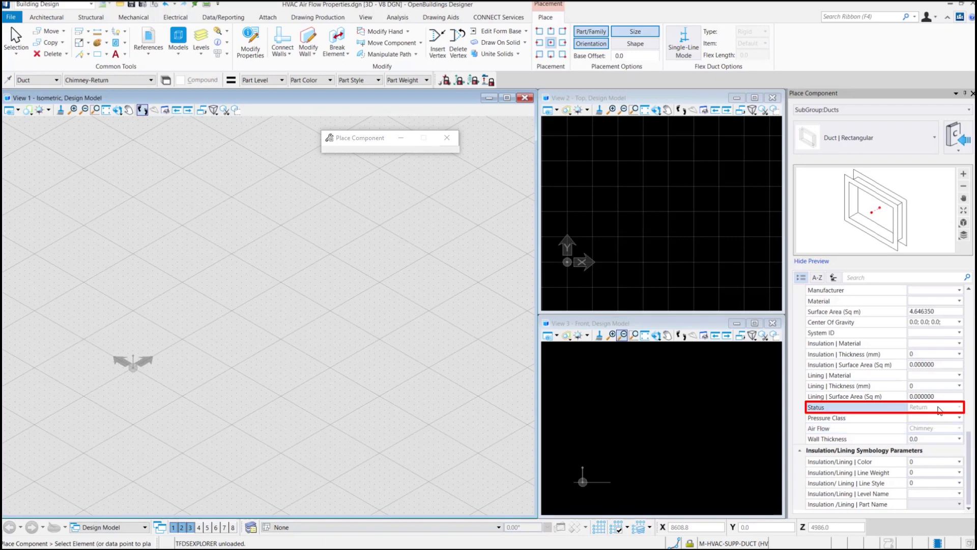
click(133, 363)
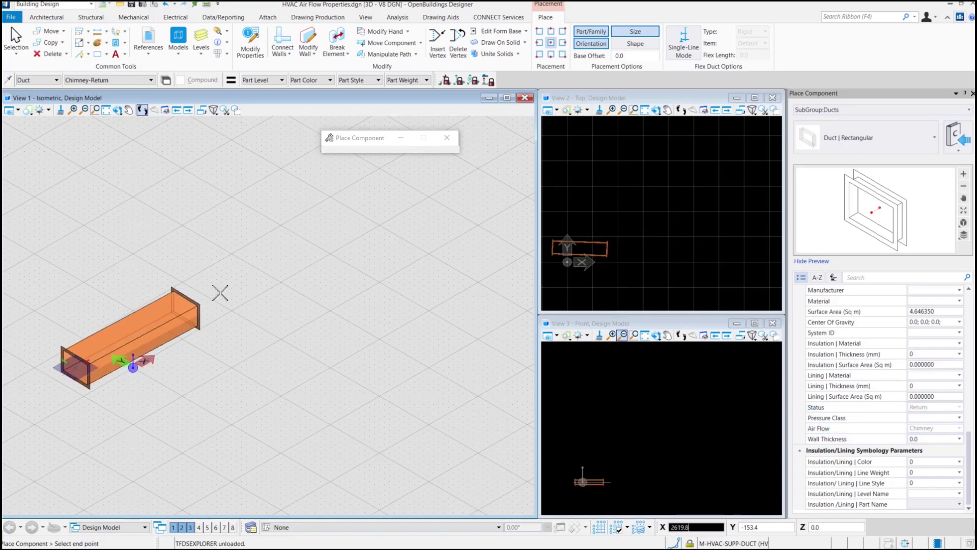
Draw the Chimney-Return legs with AccuDraw X 0, add a Supply-New segment, and select it.
click(257, 262)
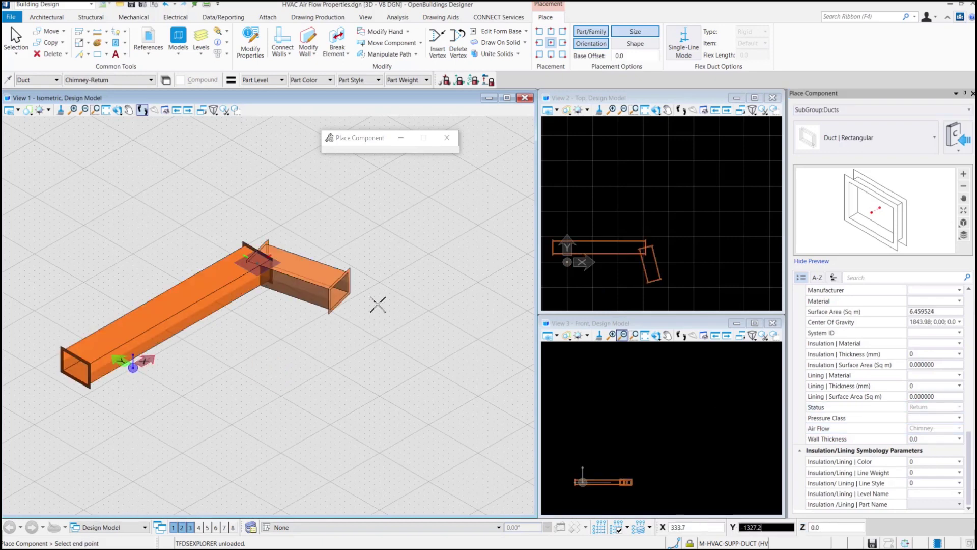
text(0)
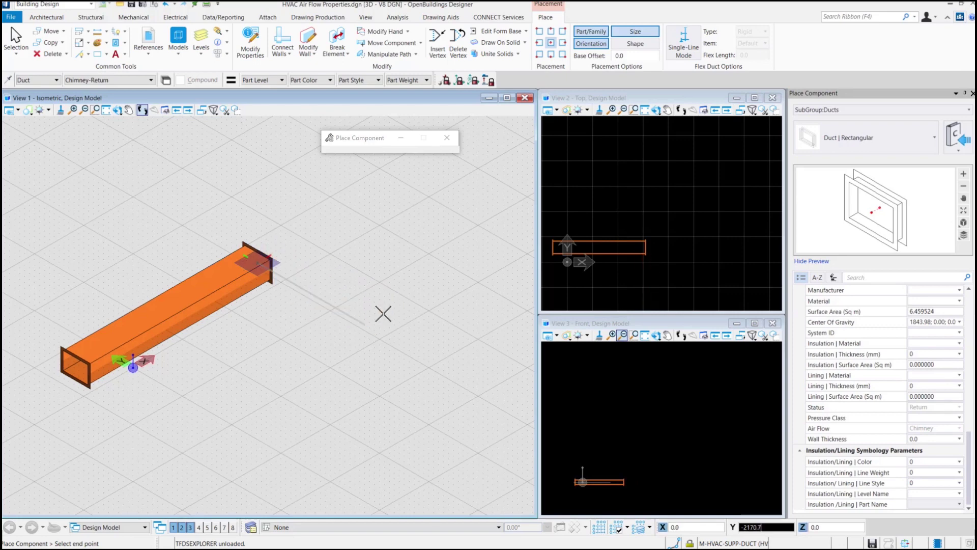
click(127, 80)
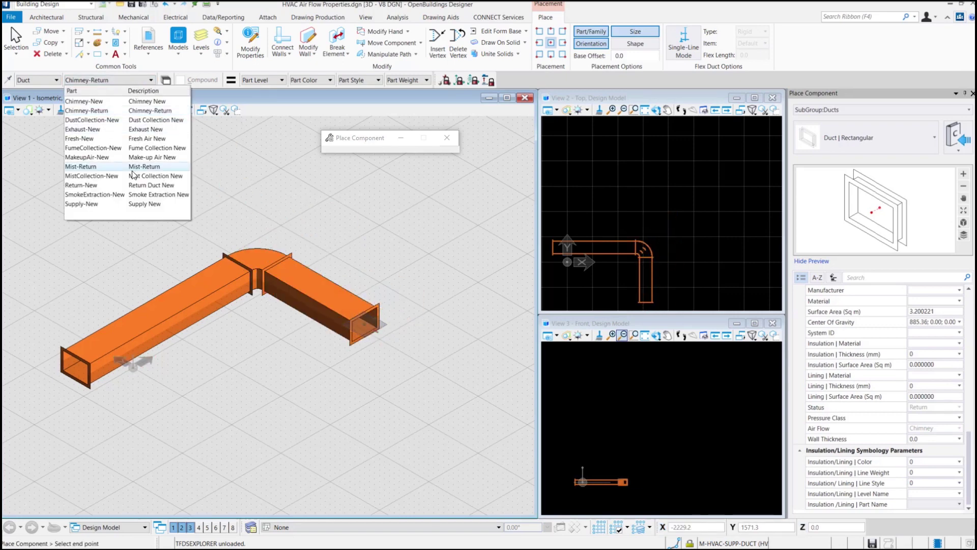
click(130, 204)
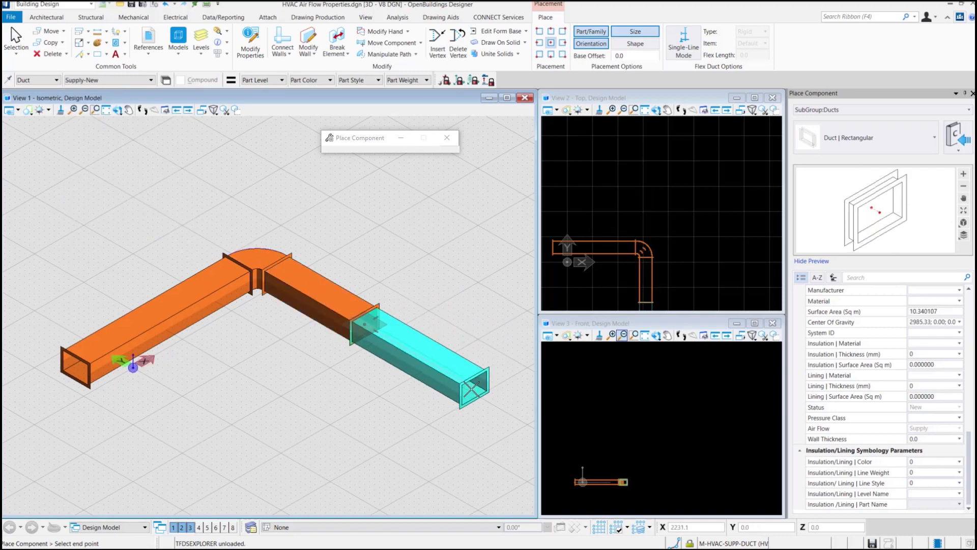
click(471, 389)
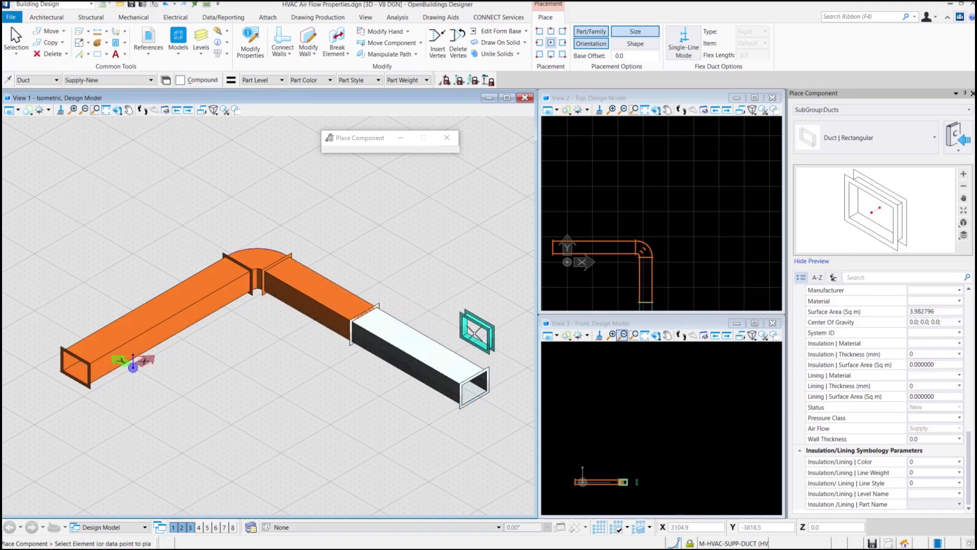
key(Escape)
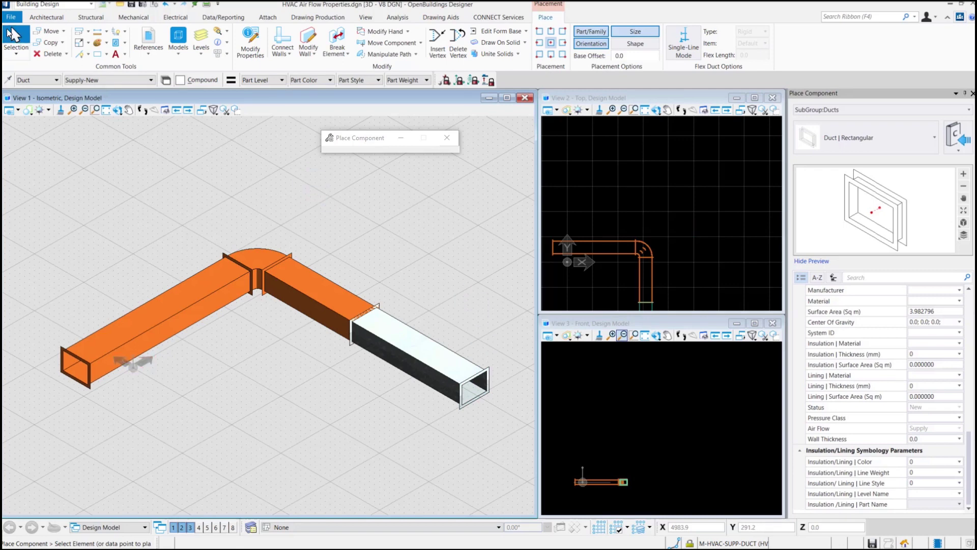
click(415, 357)
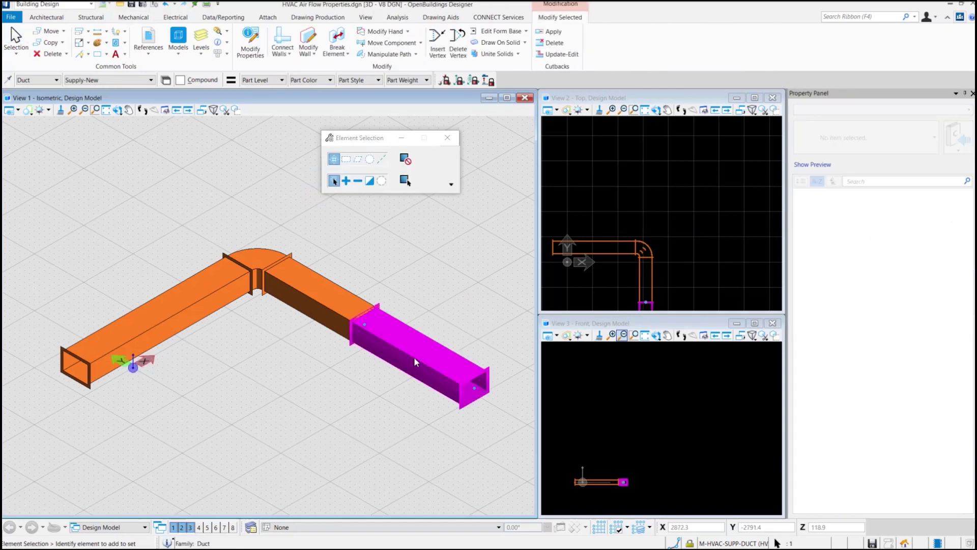
right_click(414, 357)
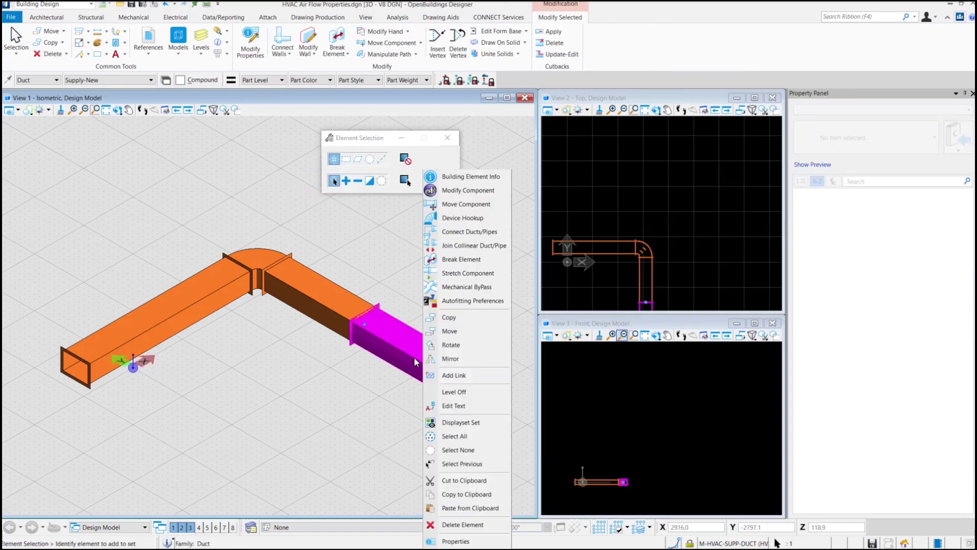
click(488, 178)
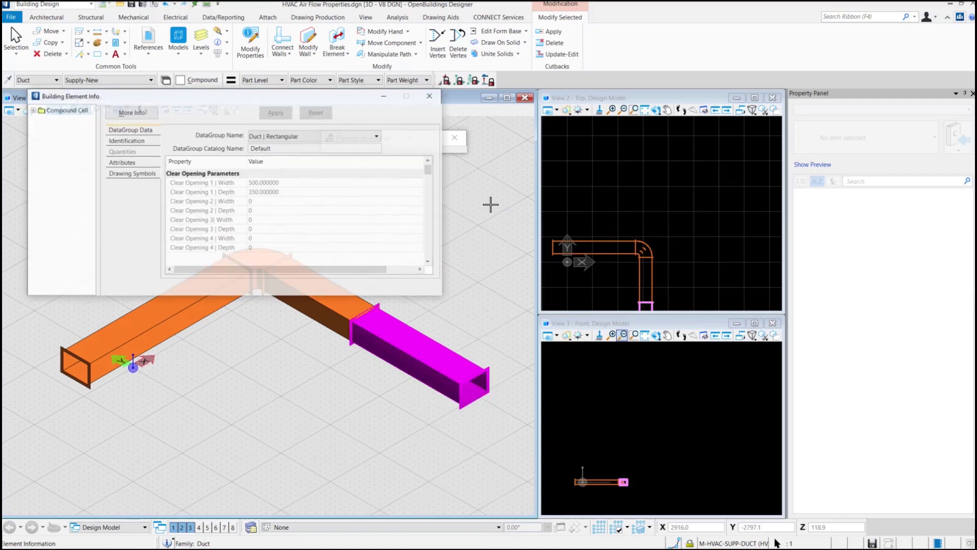
scroll(369, 209, down, 5)
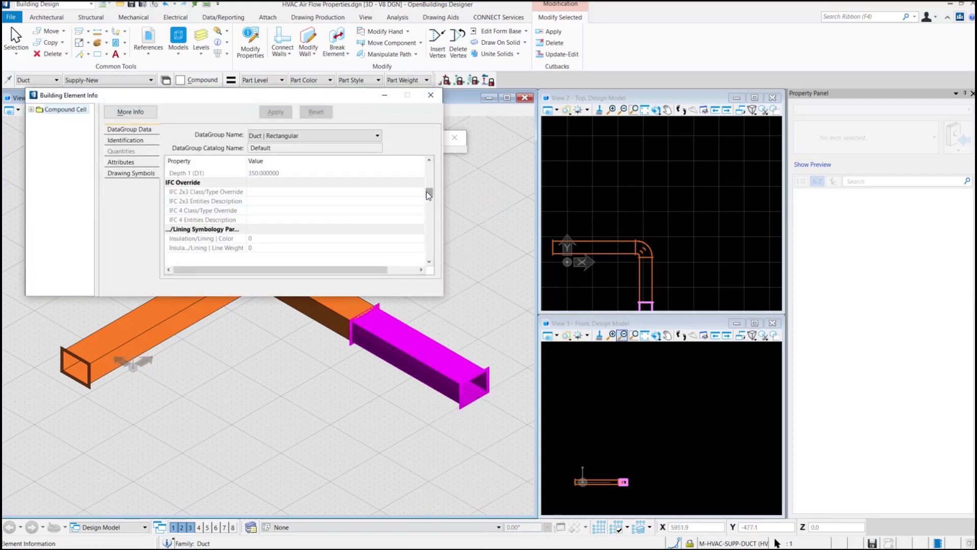
drag(427, 192, 428, 244)
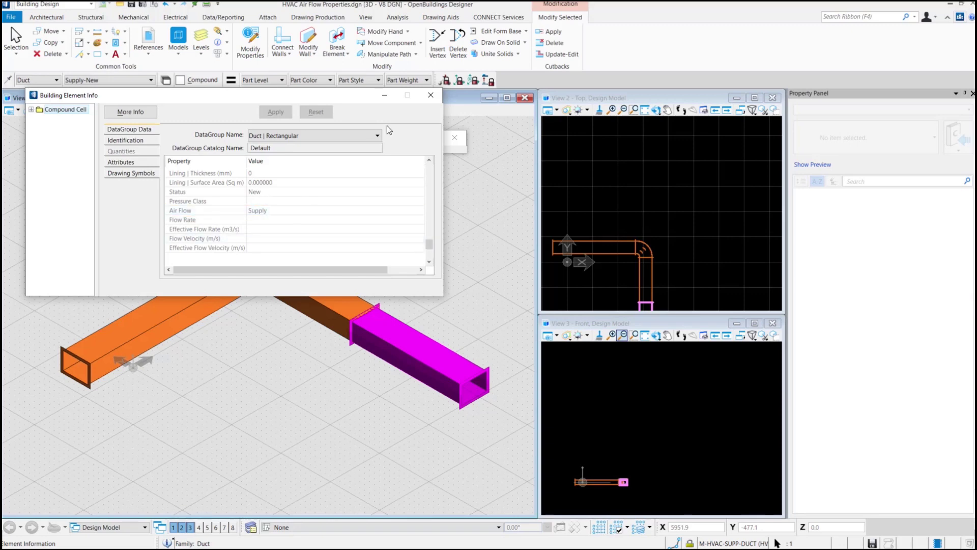
click(430, 95)
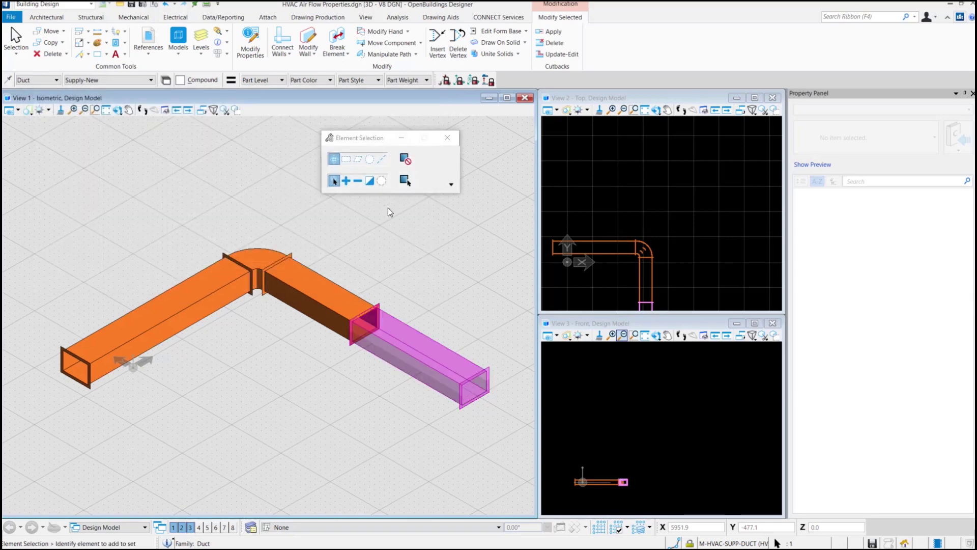
right_click(338, 310)
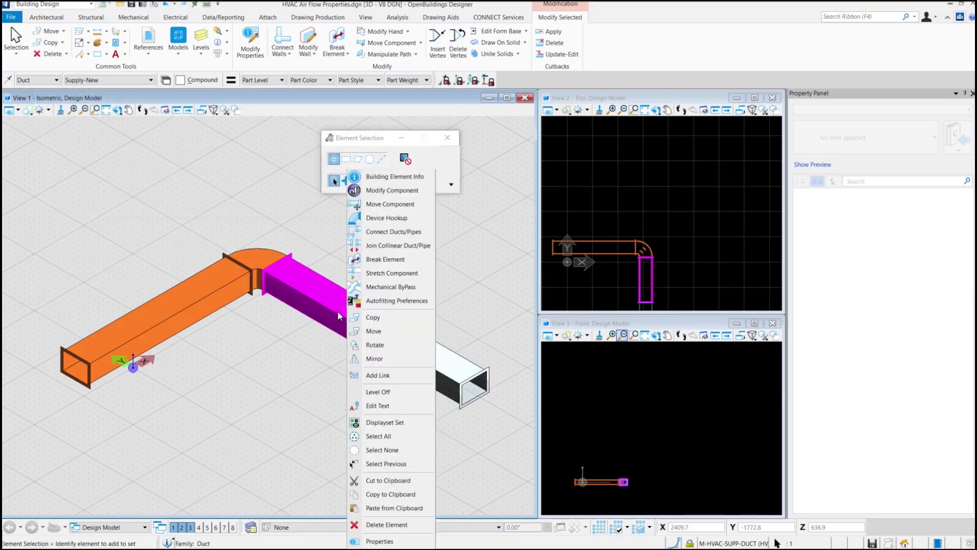
click(405, 180)
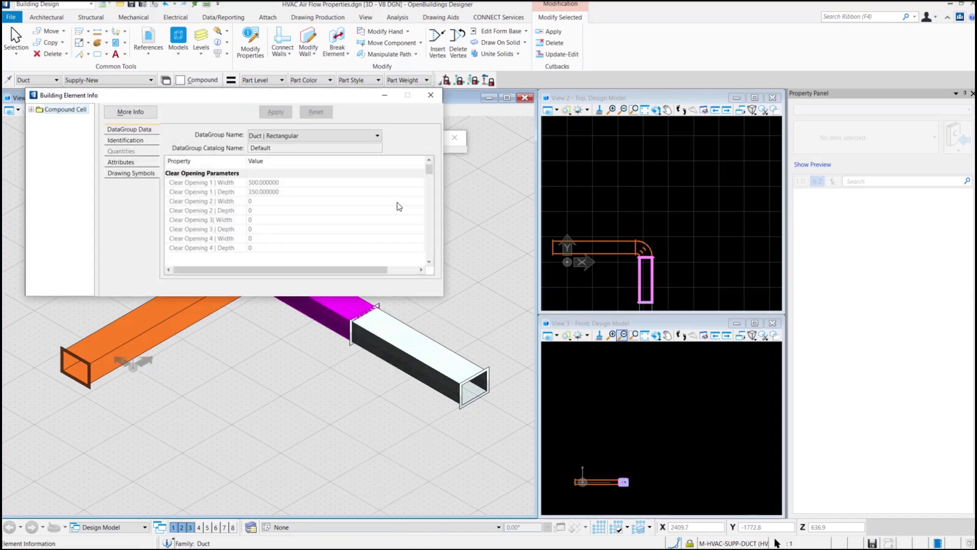
drag(429, 170, 430, 241)
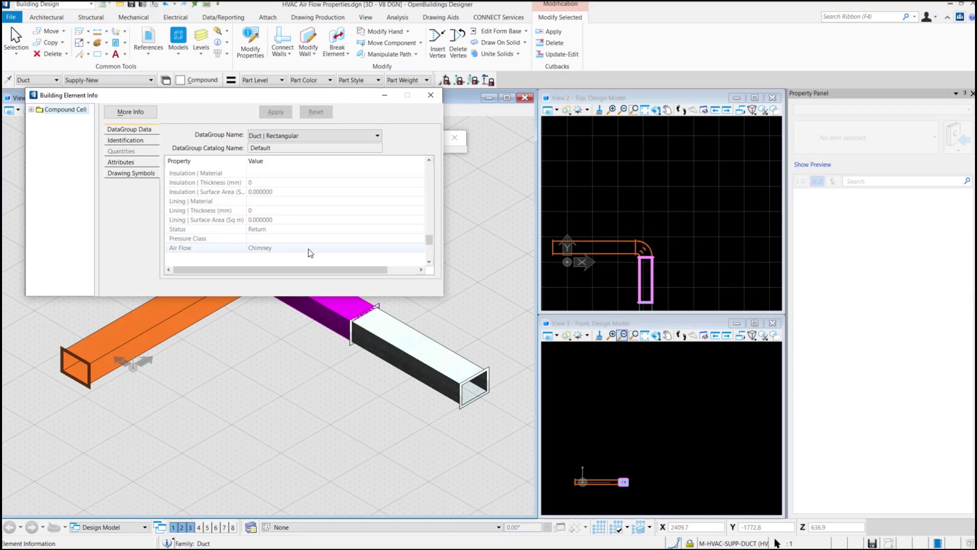
click(430, 94)
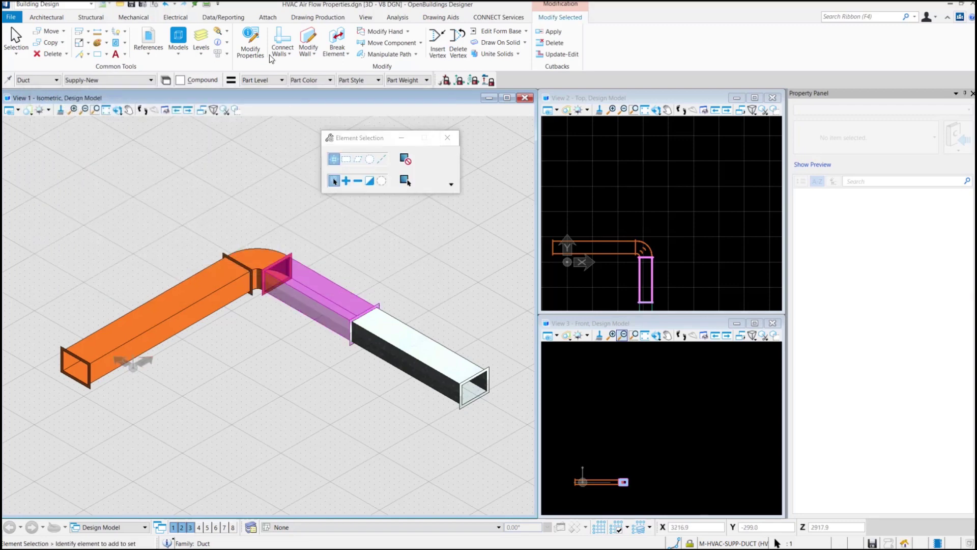
Show the Duct | Rectangular schedule and compare Status and Air Flow for the three duct rows.
click(234, 21)
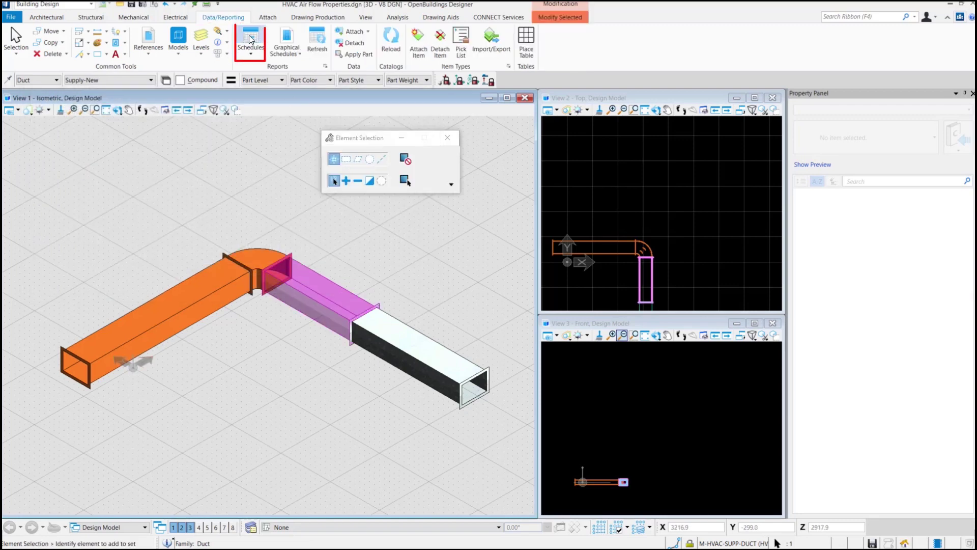
click(251, 39)
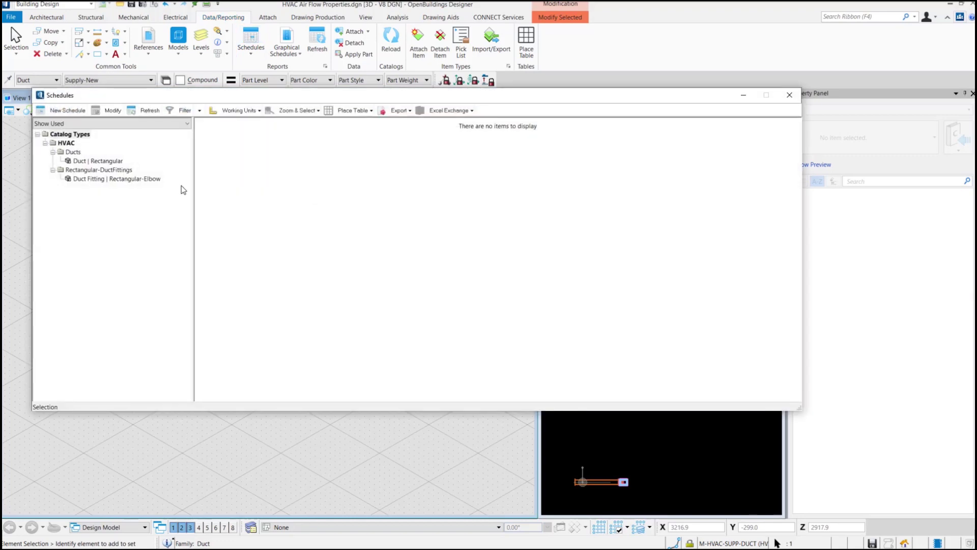
click(118, 162)
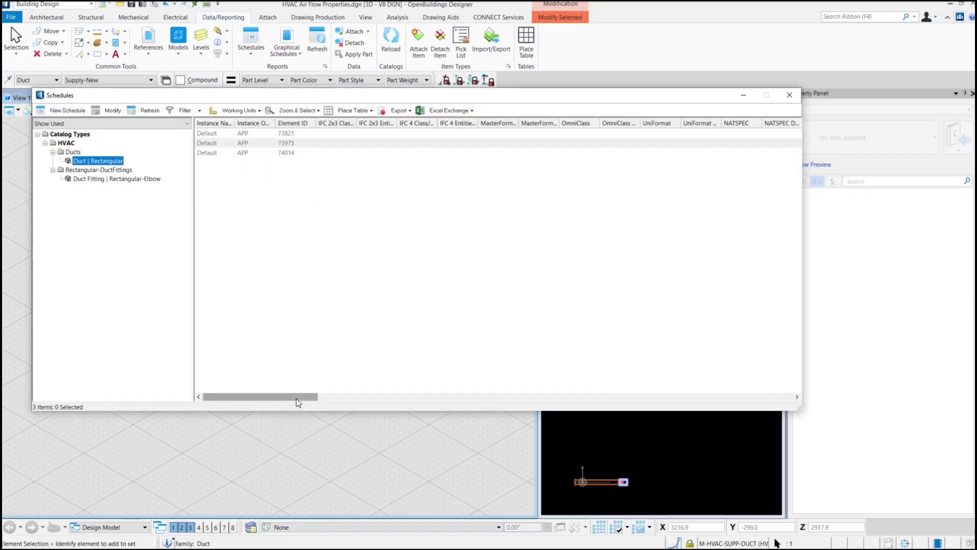
drag(298, 398, 696, 398)
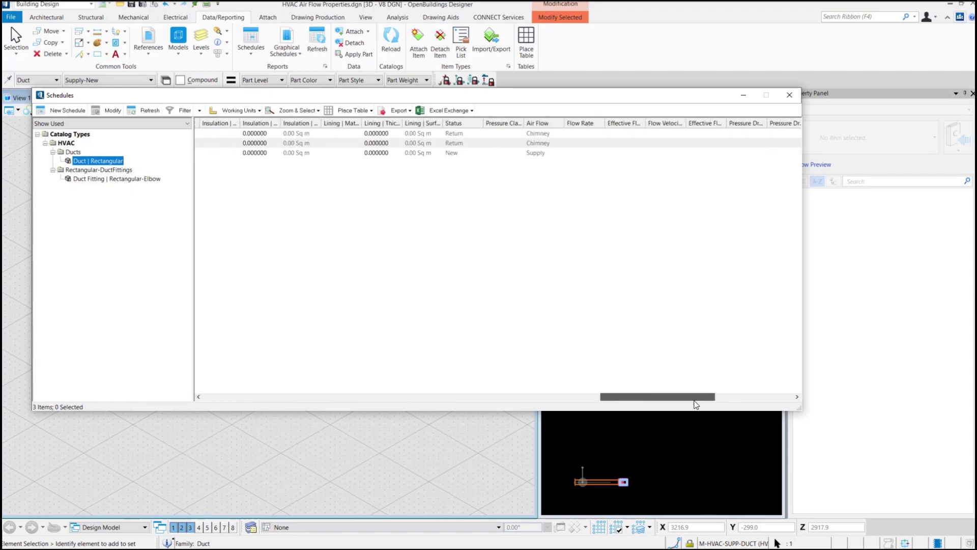
click(566, 154)
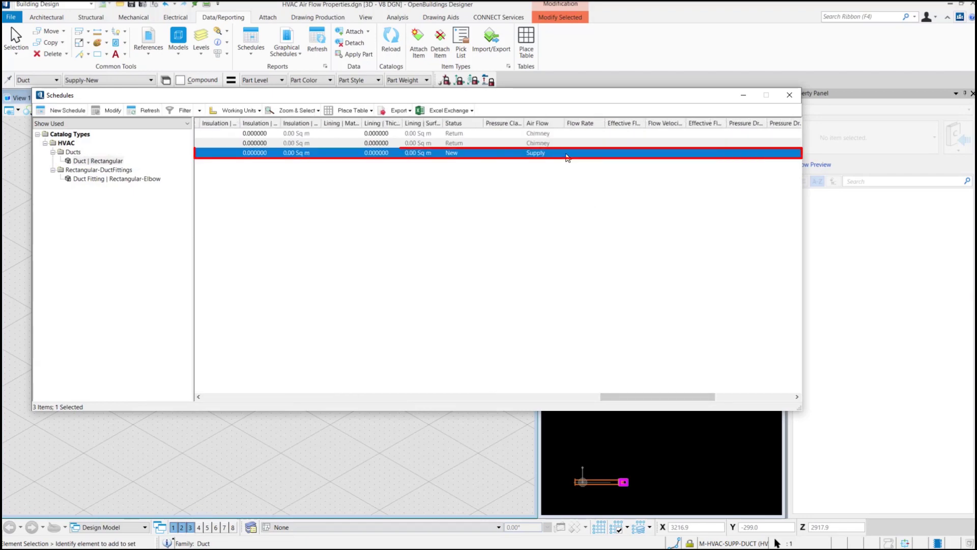
click(565, 145)
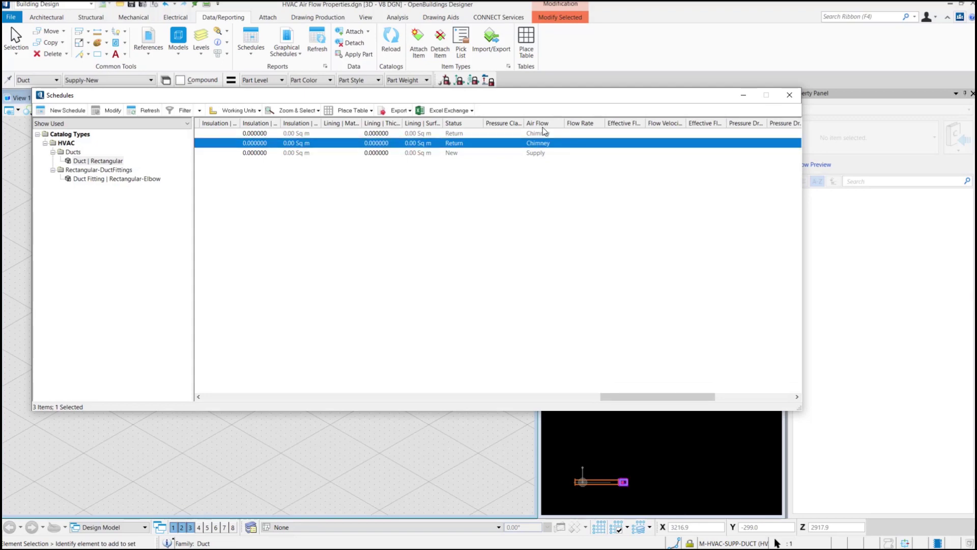
click(458, 134)
click(458, 153)
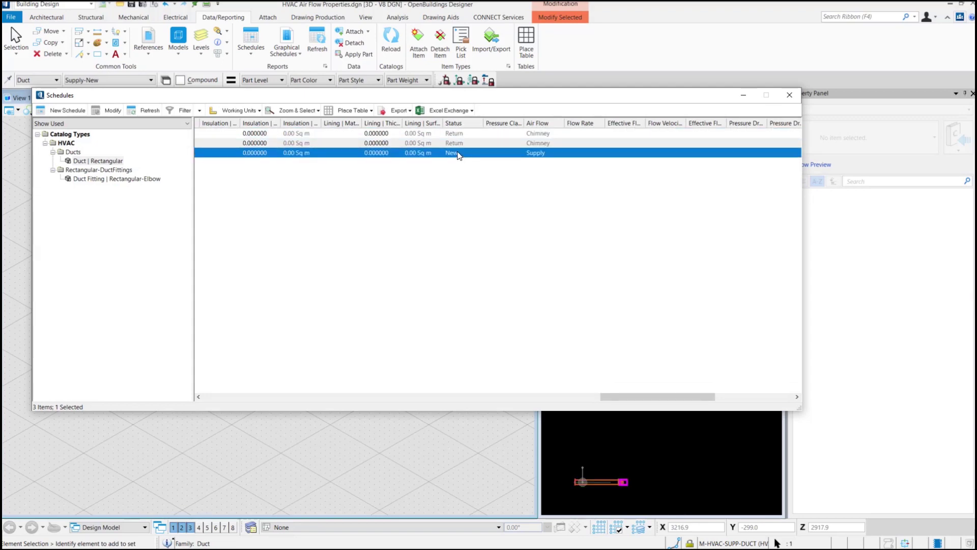
Close the Schedules window to see the L-shaped Chimney-Return and Supply-New duct run.
click(789, 94)
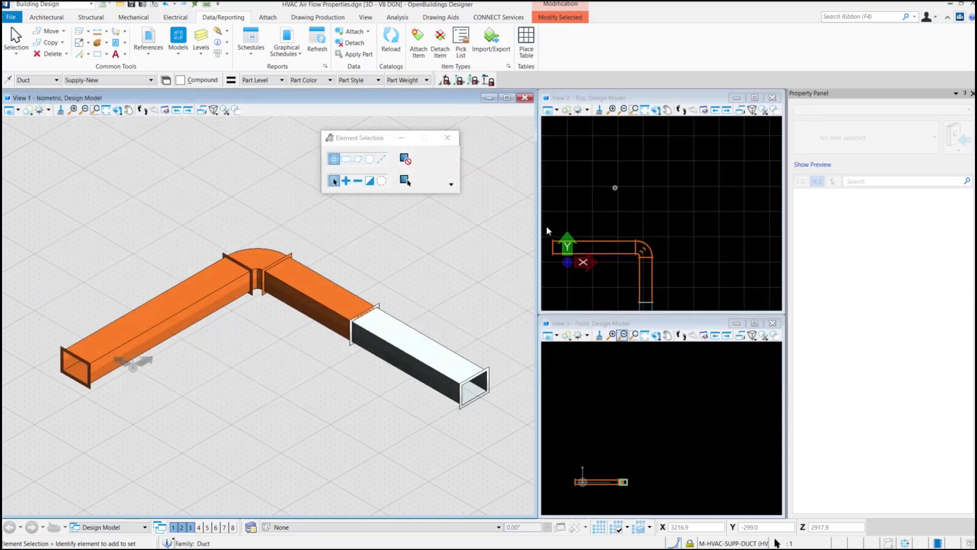